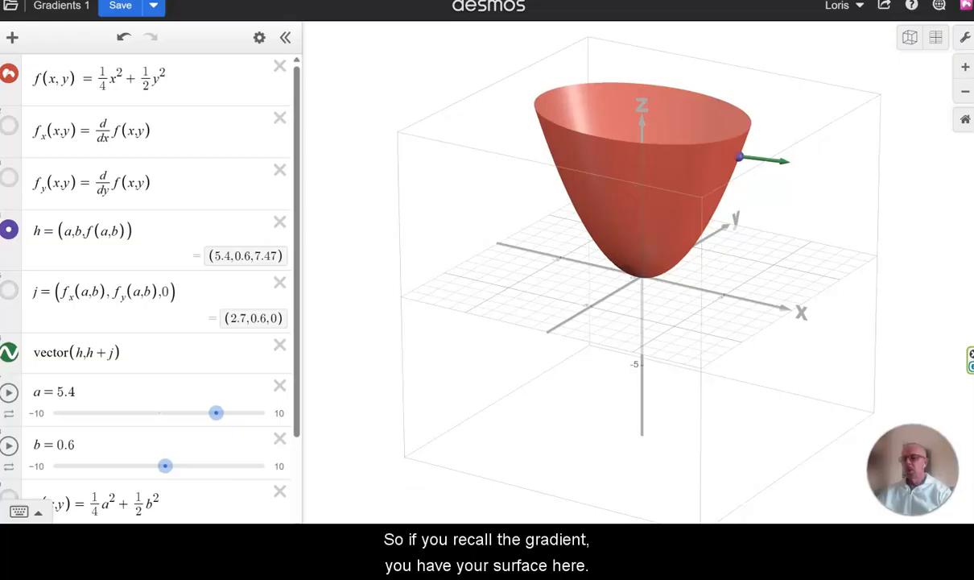
Step: Switch to the handwritten notes showing the gradient of f, then return to the 3D graph
{"action": "key", "text": "alt+Tab"}
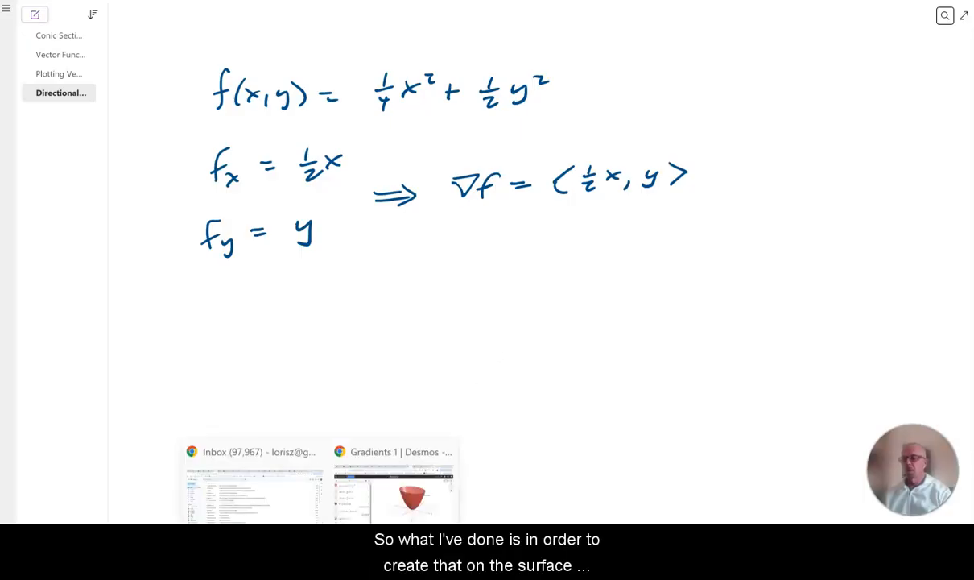
{"action": "left_click", "coordinate": [384, 467]}
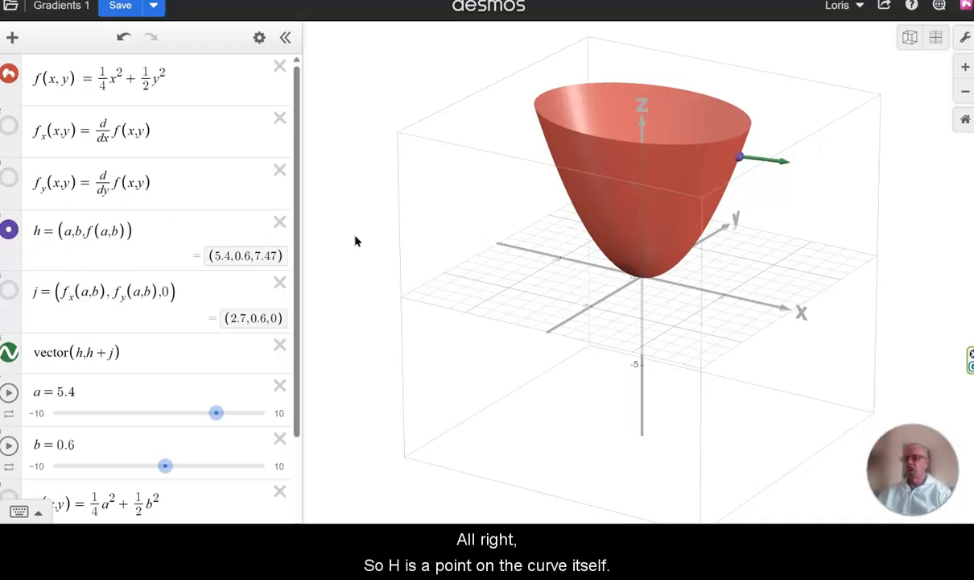
Step: Hide the vector expression and set slider b to 0.9, orbiting the surface to see the point
{"action": "left_click", "coordinate": [9, 352]}
{"action": "mouse_move", "coordinate": [215, 412]}
{"action": "left_mouse_down"}
{"action": "mouse_move", "coordinate": [198, 414]}
{"action": "mouse_move", "coordinate": [216, 414]}
{"action": "left_mouse_up"}
{"action": "mouse_move", "coordinate": [165, 466]}
{"action": "left_mouse_down"}
{"action": "mouse_move", "coordinate": [176, 470]}
{"action": "mouse_move", "coordinate": [131, 468]}
{"action": "mouse_move", "coordinate": [172, 473]}
{"action": "left_mouse_up"}
{"action": "left_click_drag", "start_coordinate": [635, 311], "coordinate": [593, 290]}
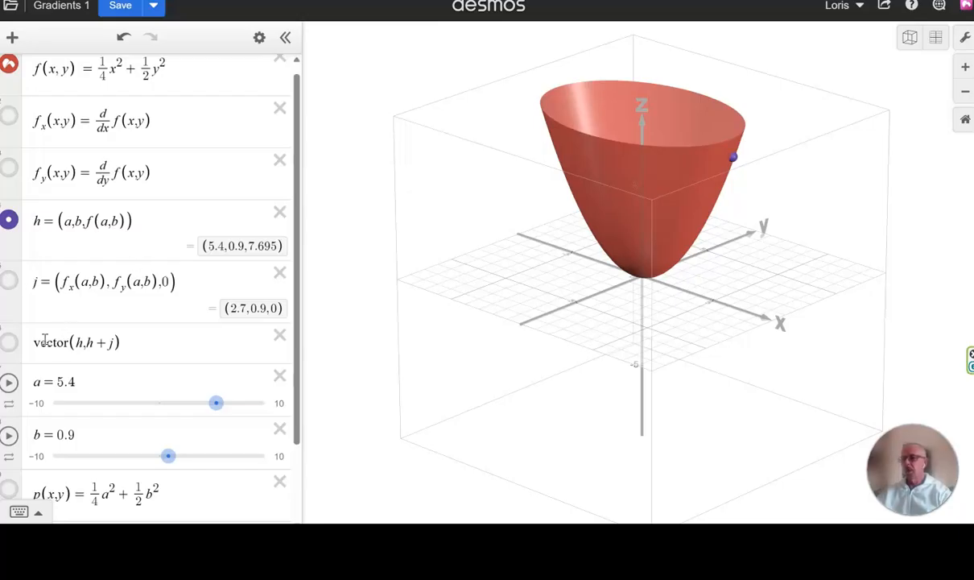
Step: Show the vector expression again and move slider a to 5.7
{"action": "left_click", "coordinate": [9, 344]}
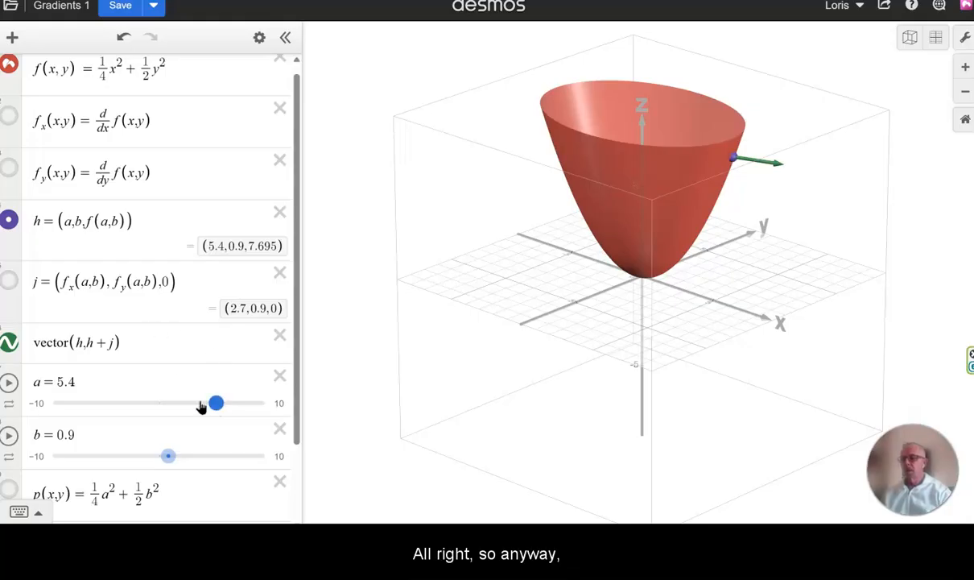
{"action": "scroll", "coordinate": [176, 363], "scroll_direction": "down", "scroll_amount": 3}
{"action": "scroll", "coordinate": [174, 363], "scroll_direction": "up", "scroll_amount": 2}
{"action": "left_click_drag", "start_coordinate": [219, 377], "coordinate": [196, 376]}
{"action": "left_click_drag", "start_coordinate": [463, 317], "coordinate": [431, 230]}
{"action": "left_click_drag", "start_coordinate": [196, 376], "coordinate": [224, 379]}
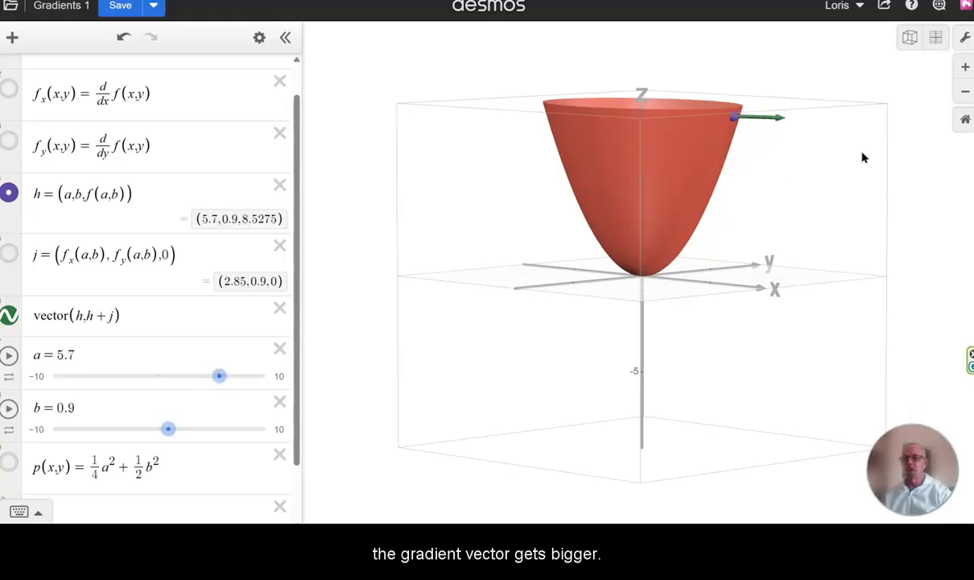
Step: Zoom the graph out and move slider a to 8
{"action": "left_click", "coordinate": [966, 93]}
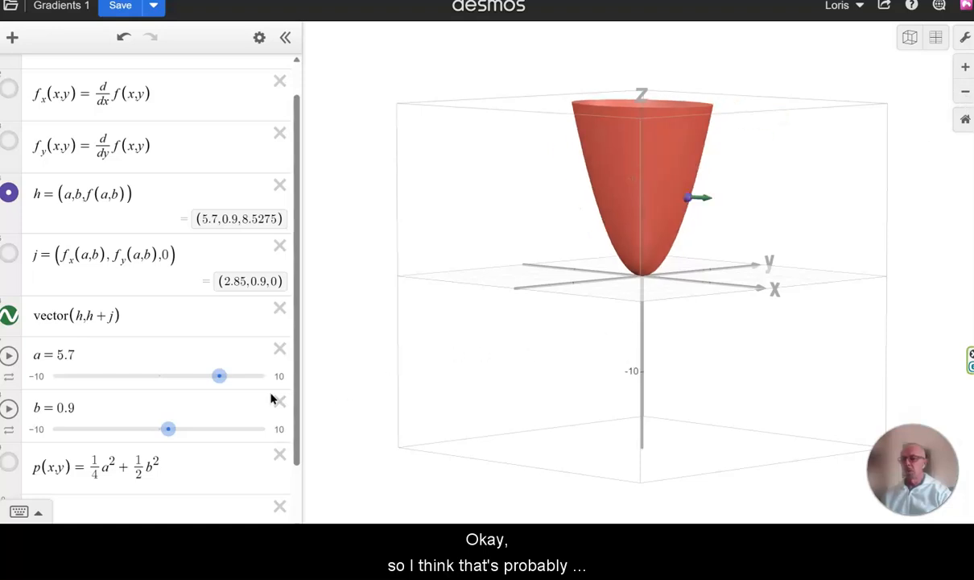
{"action": "left_click_drag", "start_coordinate": [220, 376], "coordinate": [245, 379]}
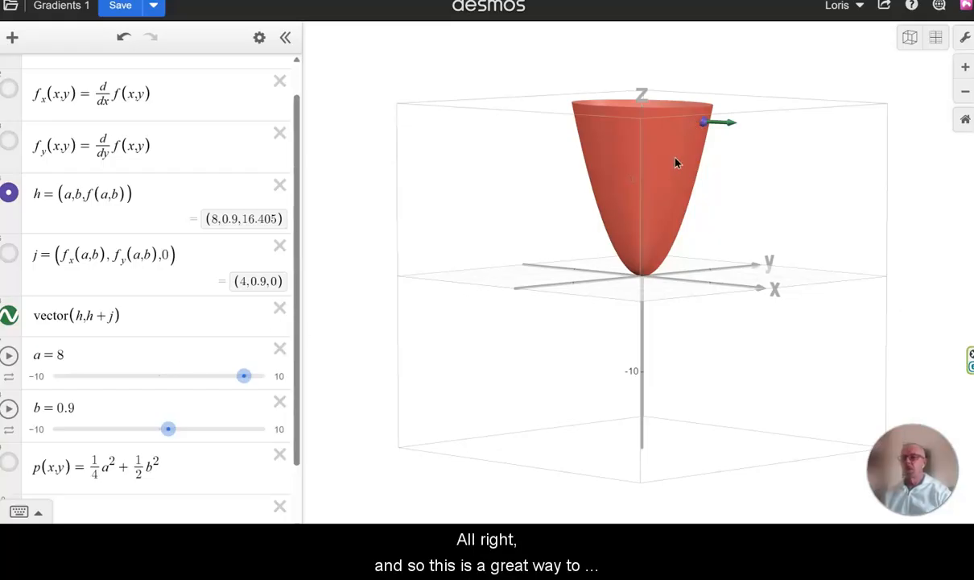
Step: Set slider a to 3.4 and slider b to 0.2
{"action": "left_click_drag", "start_coordinate": [660, 191], "coordinate": [799, 187]}
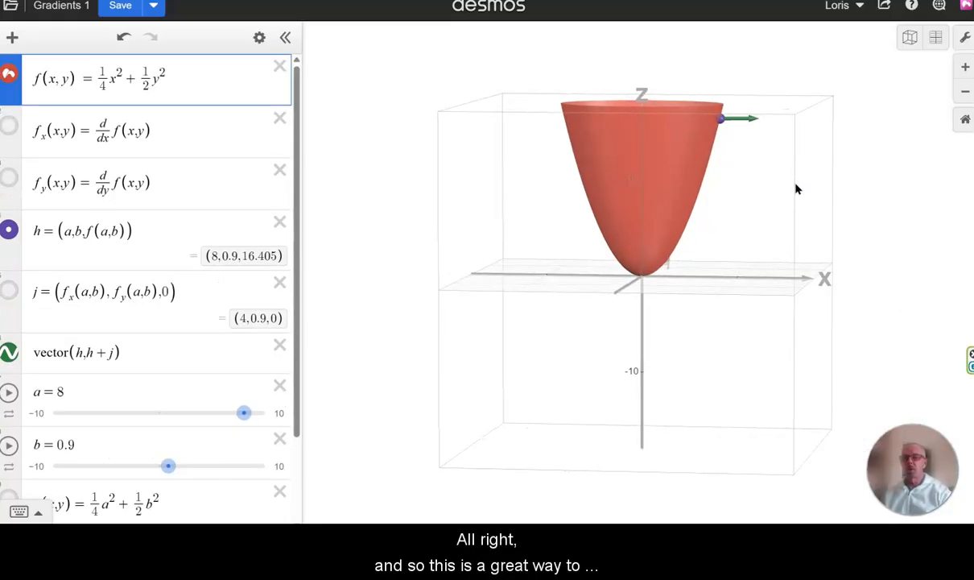
{"action": "mouse_move", "coordinate": [167, 465]}
{"action": "left_mouse_down"}
{"action": "mouse_move", "coordinate": [145, 483]}
{"action": "mouse_move", "coordinate": [174, 478]}
{"action": "mouse_move", "coordinate": [165, 474]}
{"action": "left_mouse_up"}
{"action": "left_click_drag", "start_coordinate": [244, 414], "coordinate": [194, 435]}
{"action": "left_click_drag", "start_coordinate": [633, 349], "coordinate": [527, 352]}
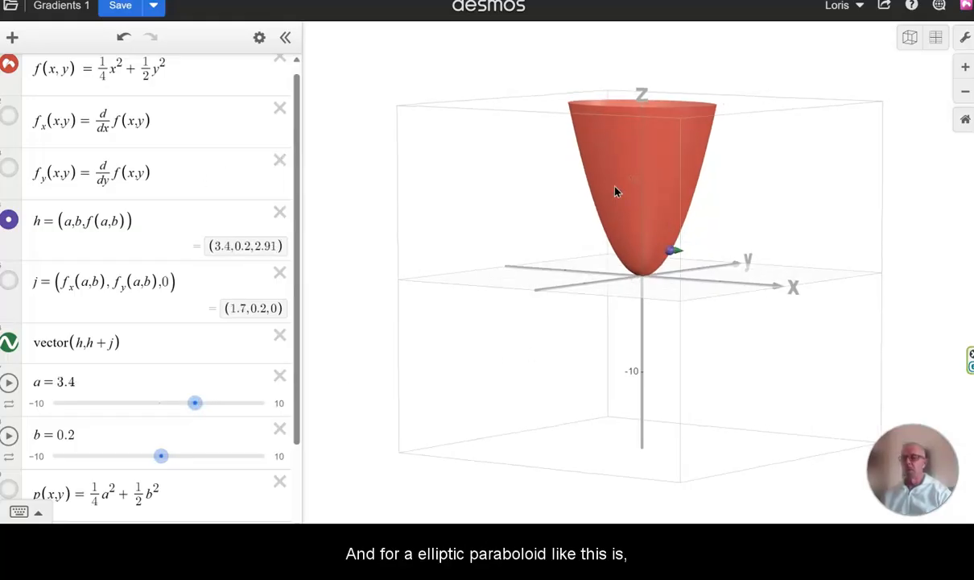
{"action": "left_click_drag", "start_coordinate": [728, 171], "coordinate": [753, 174]}
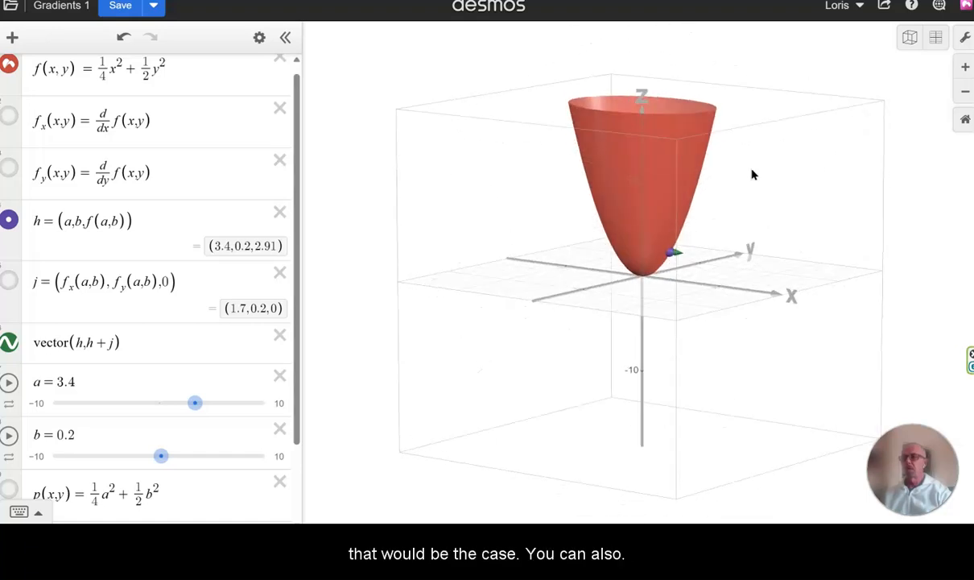
{"action": "scroll", "coordinate": [226, 194], "scroll_direction": "up", "scroll_amount": 1}
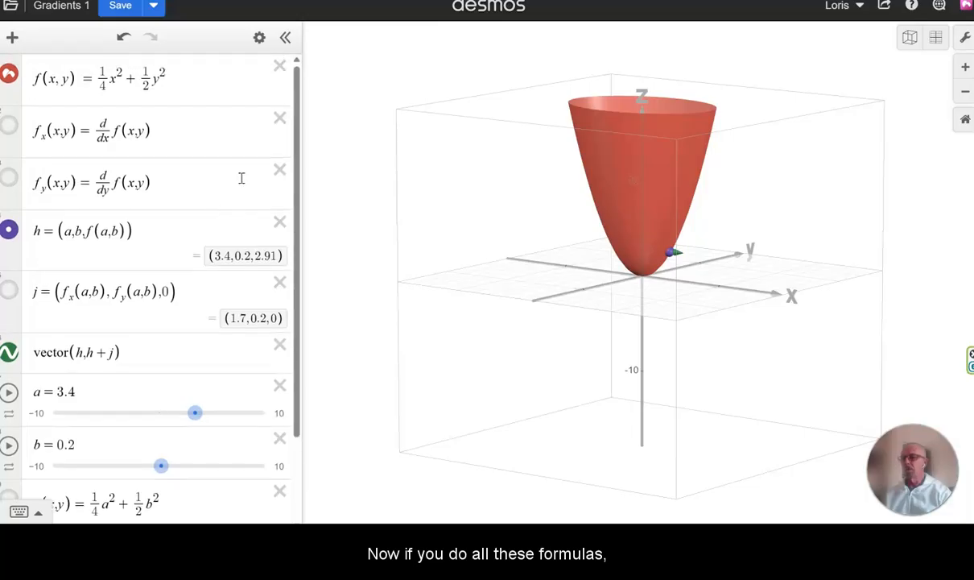
Step: Change f(x,y) to 1/4 x² − 1/2 y² to turn the paraboloid into a saddle
{"action": "left_click", "coordinate": [139, 77]}
{"action": "key", "text": "BackSpace"}
{"action": "type", "text": "-"}
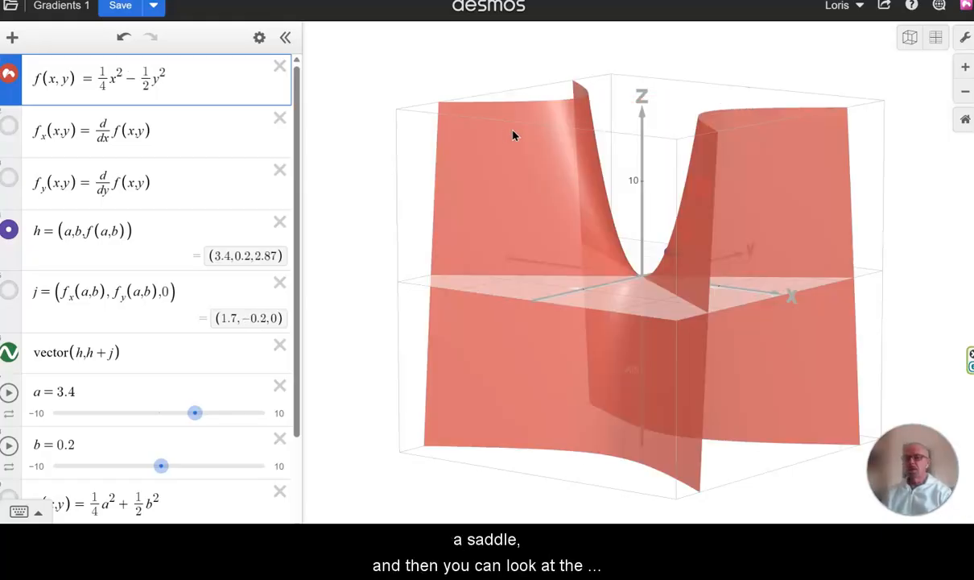
Step: Move slider a to 6 to slide the point along the saddle
{"action": "left_click_drag", "start_coordinate": [582, 251], "coordinate": [484, 250]}
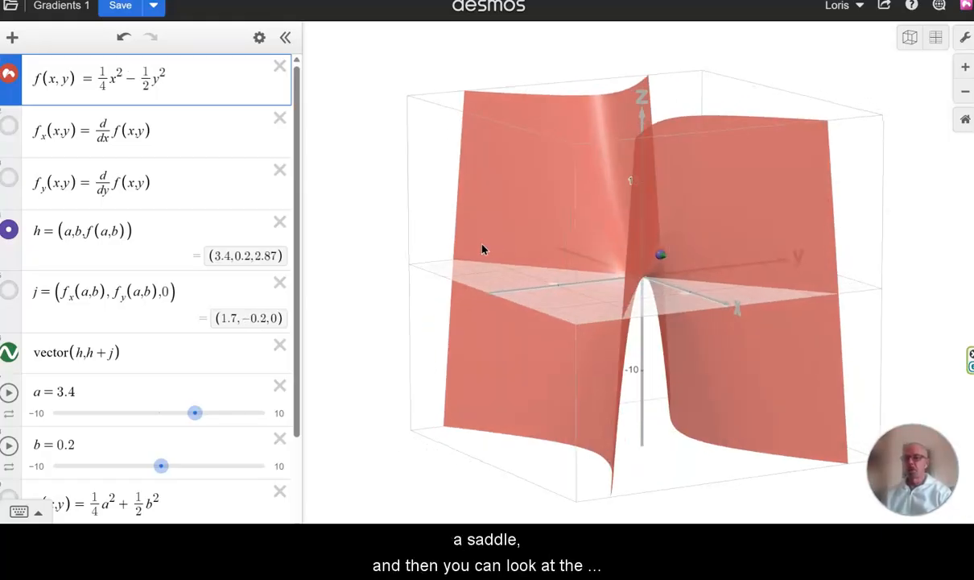
{"action": "left_click_drag", "start_coordinate": [197, 413], "coordinate": [226, 426]}
{"action": "left_click_drag", "start_coordinate": [466, 362], "coordinate": [528, 361]}
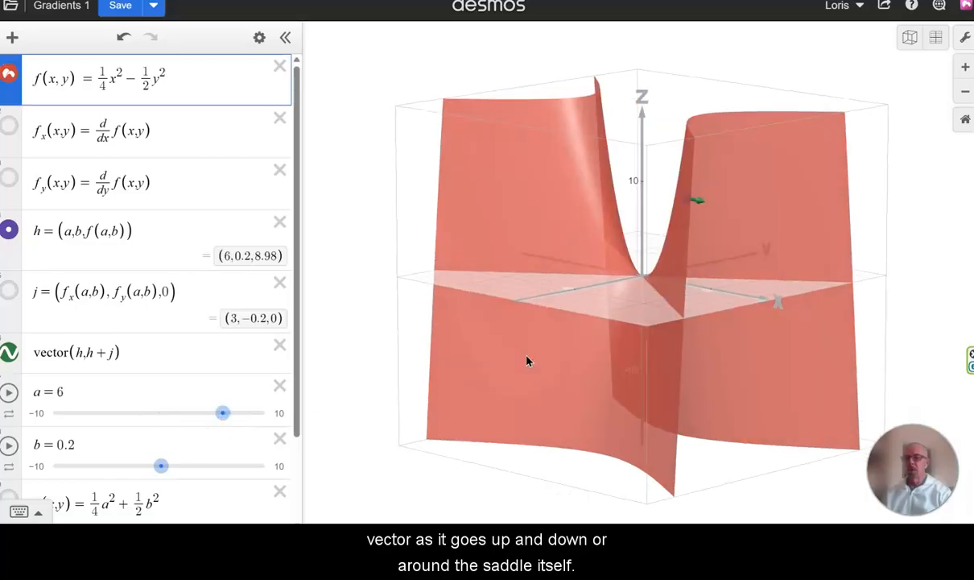
Step: Switch to the top-down xy-plane view and move slider a to −6.3
{"action": "left_click", "coordinate": [937, 39]}
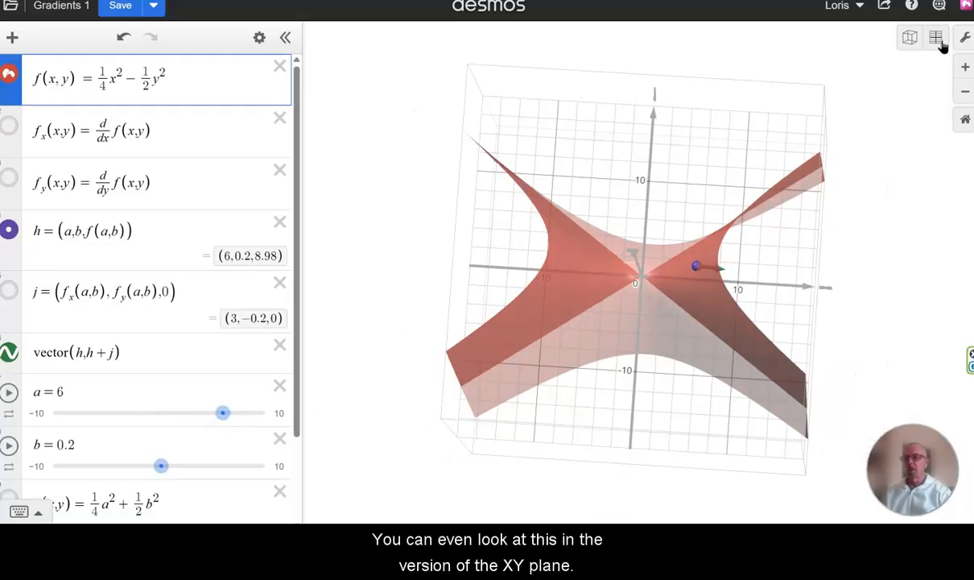
{"action": "left_click_drag", "start_coordinate": [227, 426], "coordinate": [93, 438]}
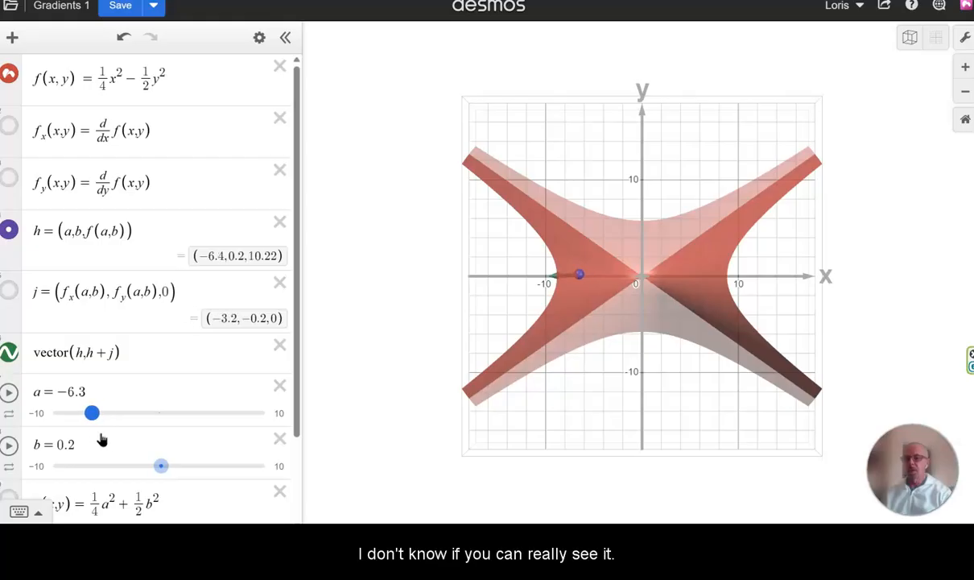
Step: Hide the surface f and set slider b to −0.2
{"action": "left_click", "coordinate": [8, 81]}
{"action": "left_click_drag", "start_coordinate": [162, 470], "coordinate": [196, 482]}
{"action": "left_click_drag", "start_coordinate": [160, 490], "coordinate": [157, 490]}
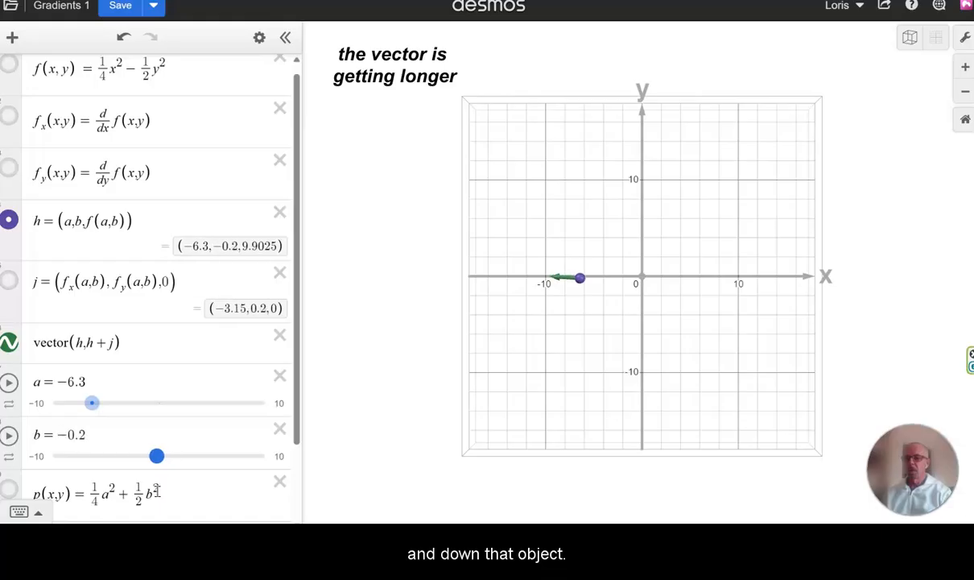
Step: Show the surface again and move slider a to −2.7
{"action": "left_click", "coordinate": [10, 66]}
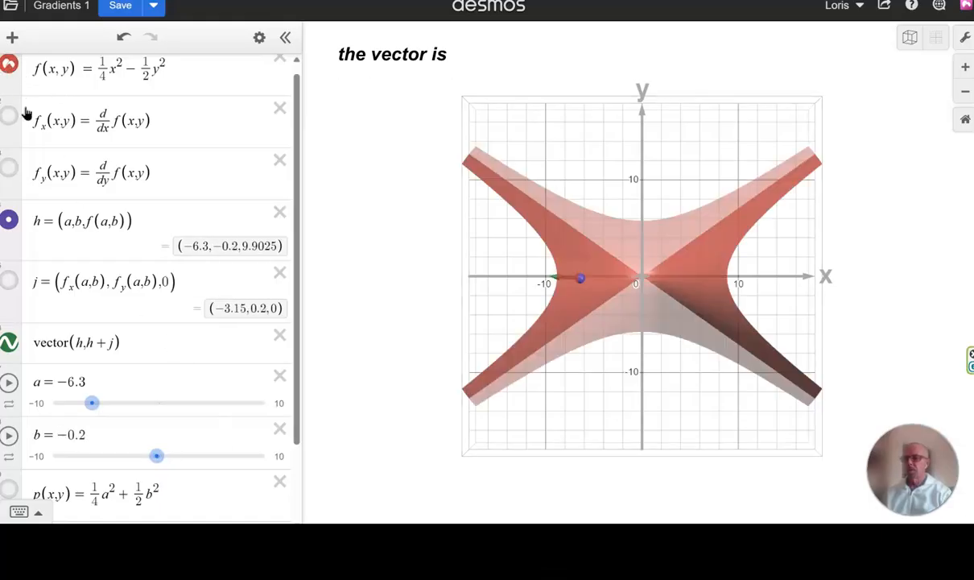
{"action": "mouse_move", "coordinate": [465, 349]}
{"action": "left_mouse_down"}
{"action": "mouse_move", "coordinate": [457, 241]}
{"action": "mouse_move", "coordinate": [475, 349]}
{"action": "left_mouse_up"}
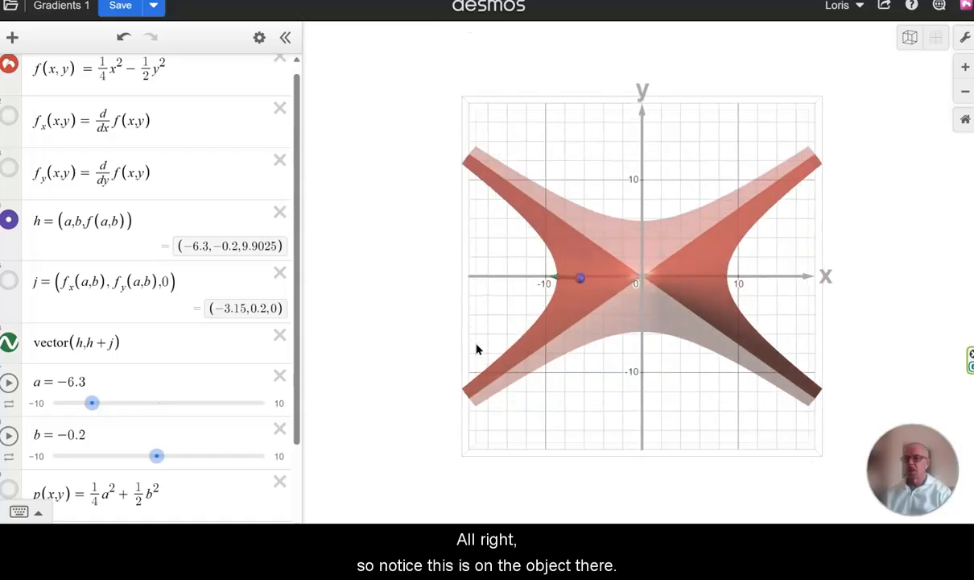
{"action": "left_click_drag", "start_coordinate": [91, 404], "coordinate": [128, 414]}
{"action": "left_click_drag", "start_coordinate": [673, 337], "coordinate": [713, 331]}
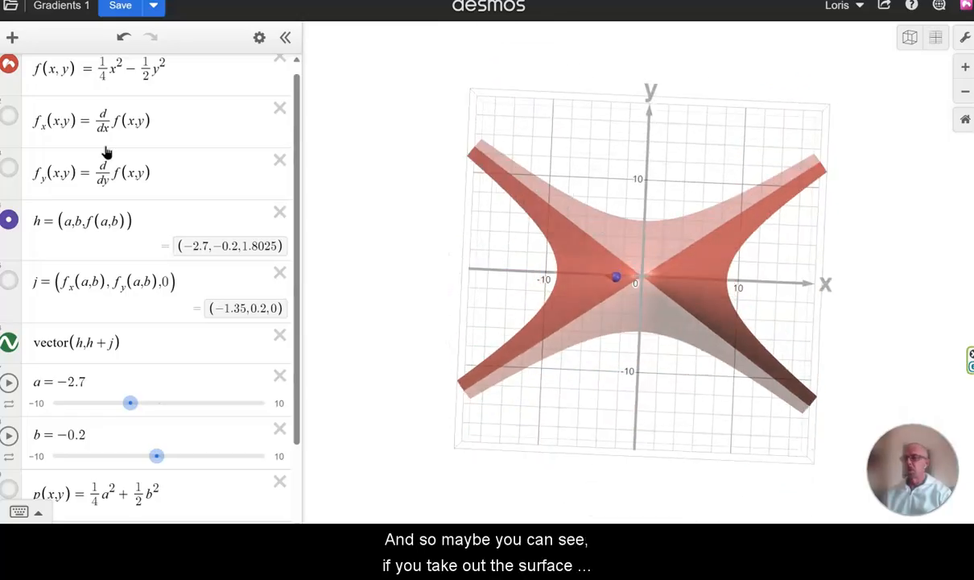
Step: Hide the surface and move slider a to 3.5
{"action": "left_click", "coordinate": [9, 66]}
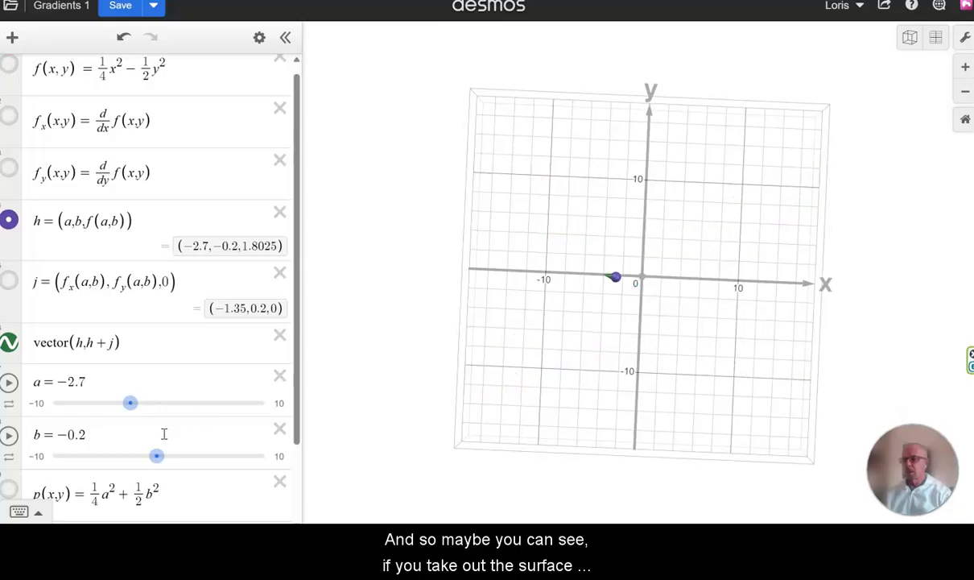
{"action": "left_click_drag", "start_coordinate": [130, 409], "coordinate": [196, 422]}
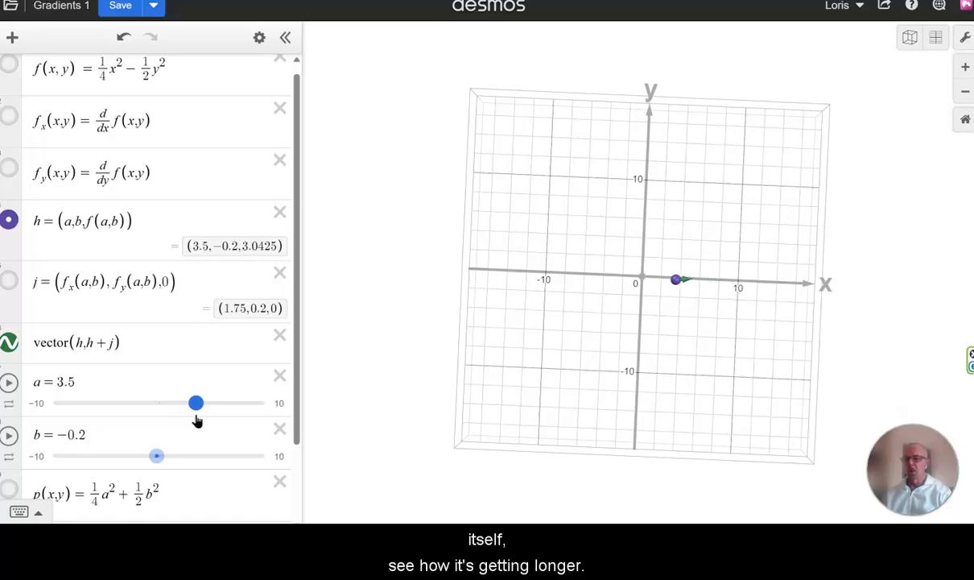